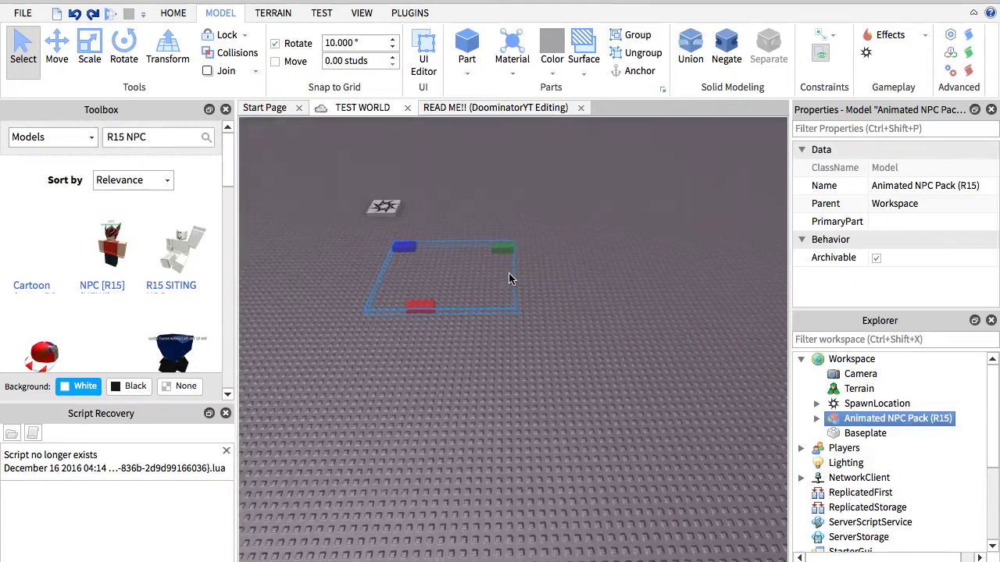
Examine the Animated NPC Pack's red, green and blue destination blocks around the spawn location from several angles.
click(625, 228)
key(w)
right_drag(625, 228, 626, 228)
key(a)
key(w)
key(d)
key(a)
key(w)
key(a)
key(d)
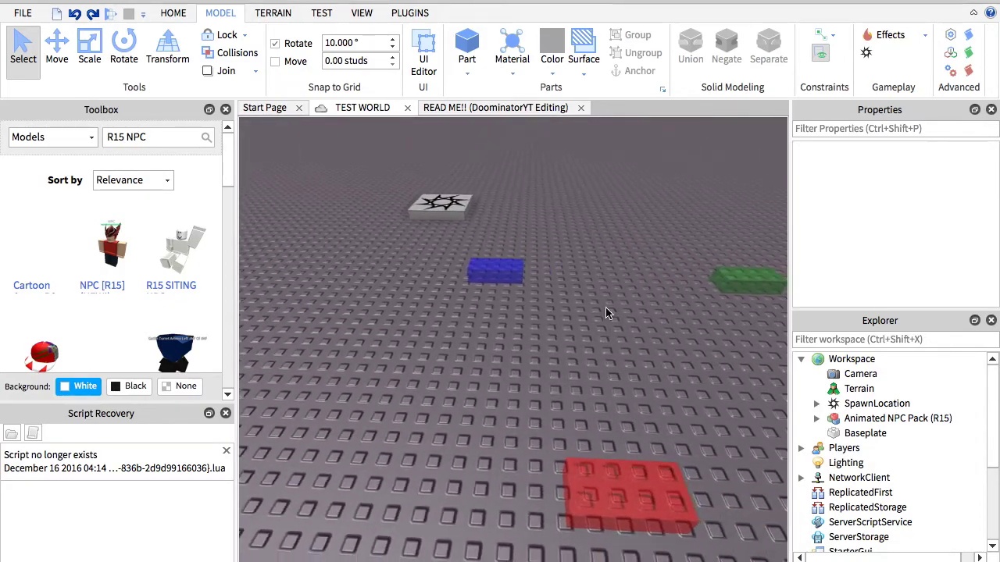
key(s)
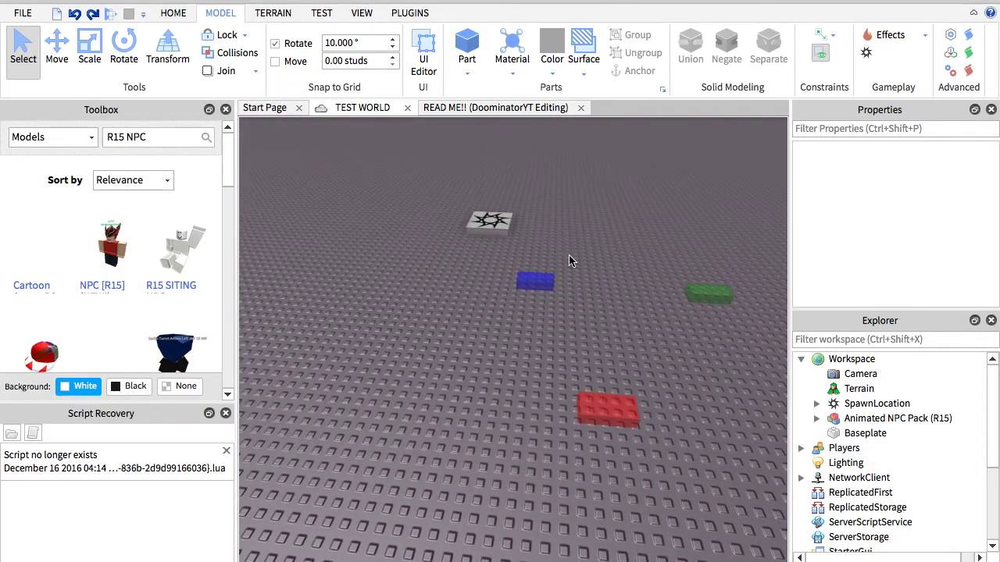
mouse_move(507, 323)
right_down()
mouse_move(512, 301)
mouse_move(515, 309)
right_up()
key(s)
key(a)
key(w)
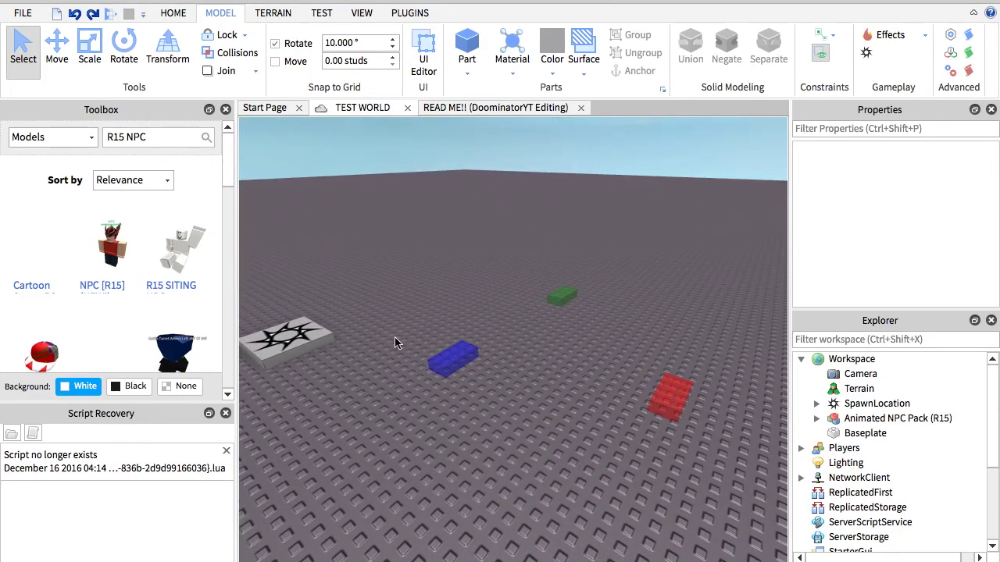
right_drag(468, 428, 464, 303)
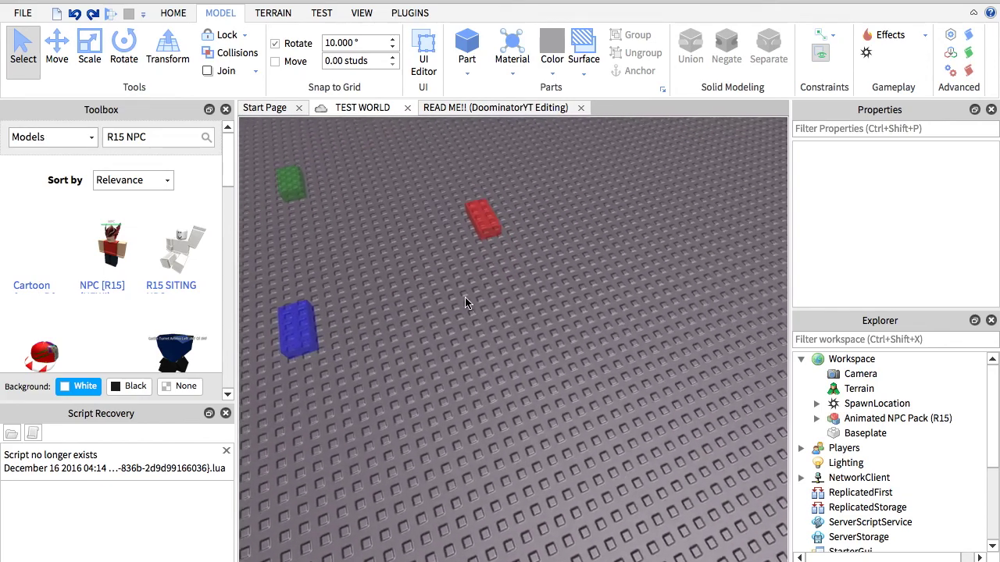
key(s)
right_drag(670, 279, 517, 201)
key(w)
key(d)
key(d)
key(a)
key(s)
key(d)
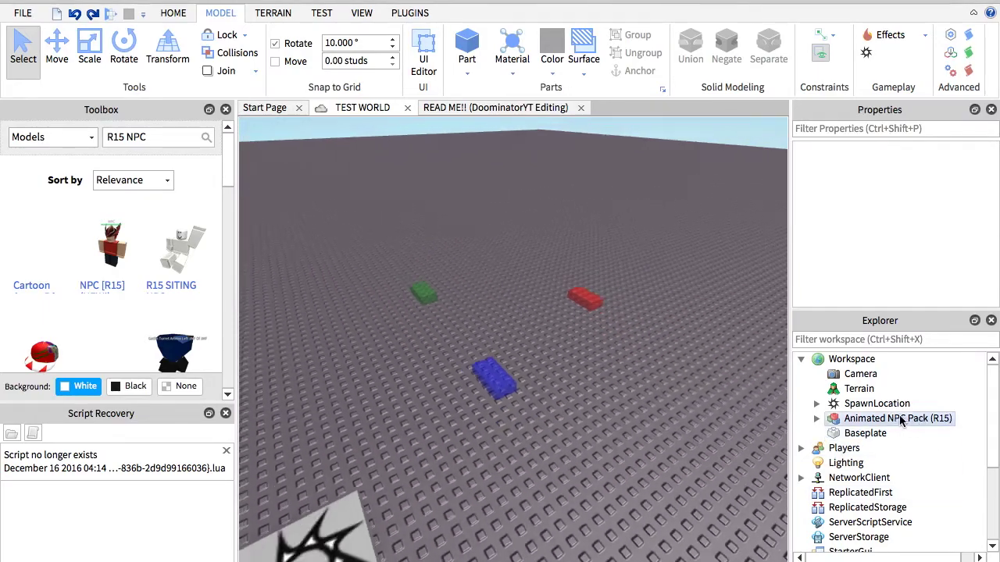
click(881, 424)
click(549, 179)
right_drag(547, 177, 542, 185)
key(s)
Insert the NPC [R15] model from the R15 NPC search results onto the baseplate beside the spawn location.
click(32, 139)
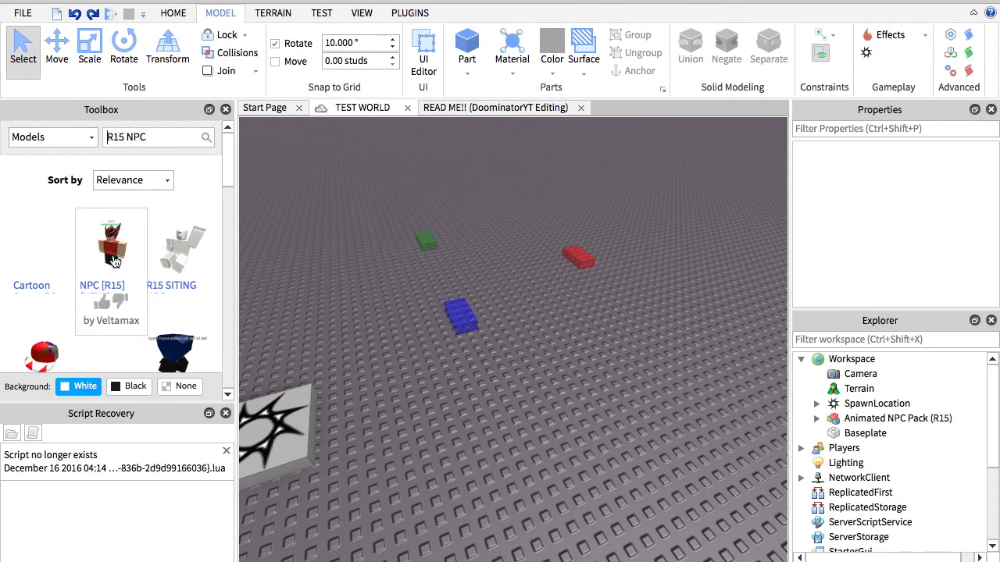
key(s)
right_drag(328, 216, 310, 227)
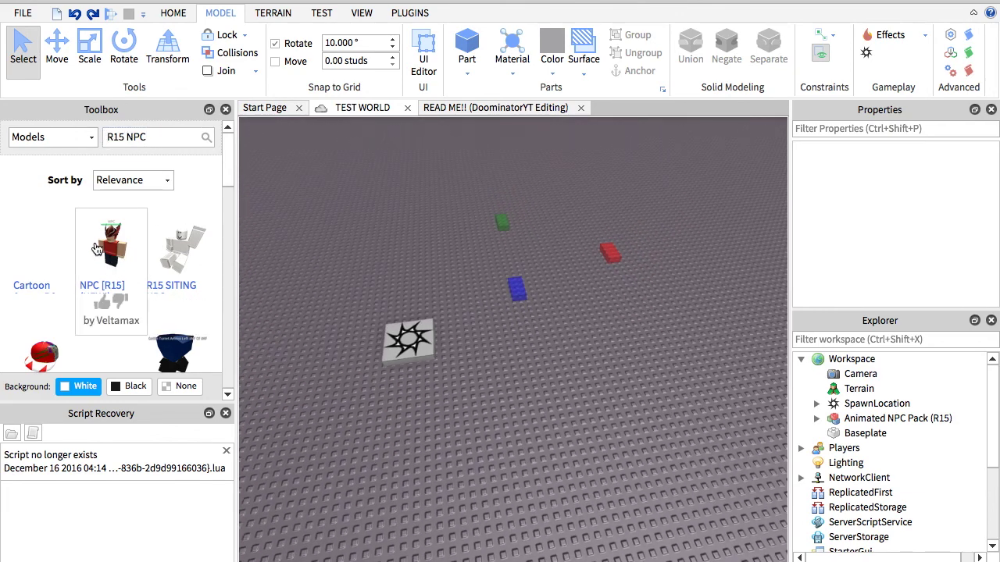
drag(99, 248, 471, 357)
Inspect the inserted NPC from several sides and look through its R15 body parts, such as LeftFoot.
click(598, 364)
key(w)
right_drag(597, 364, 597, 363)
key(d)
key(a)
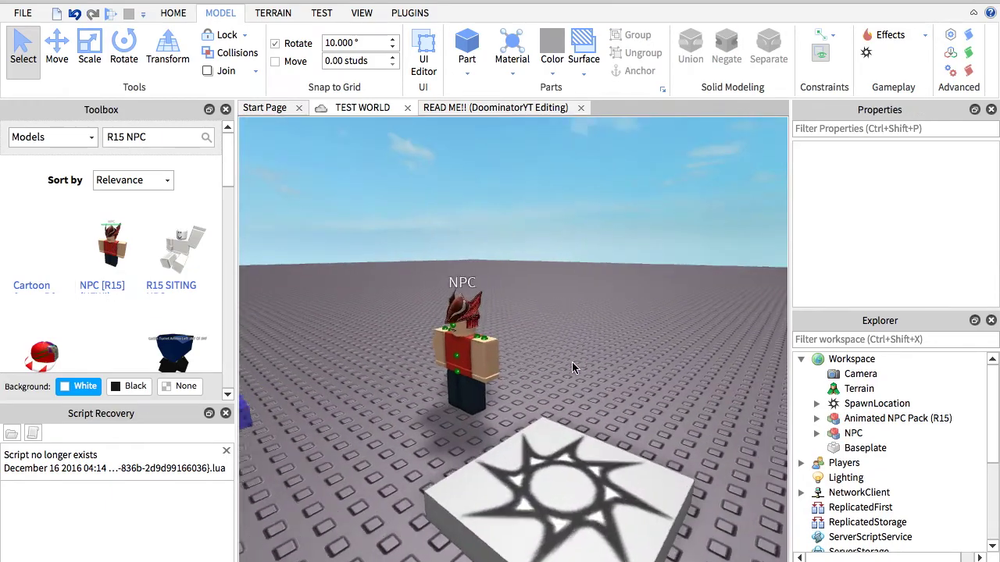
key(w)
click(571, 350)
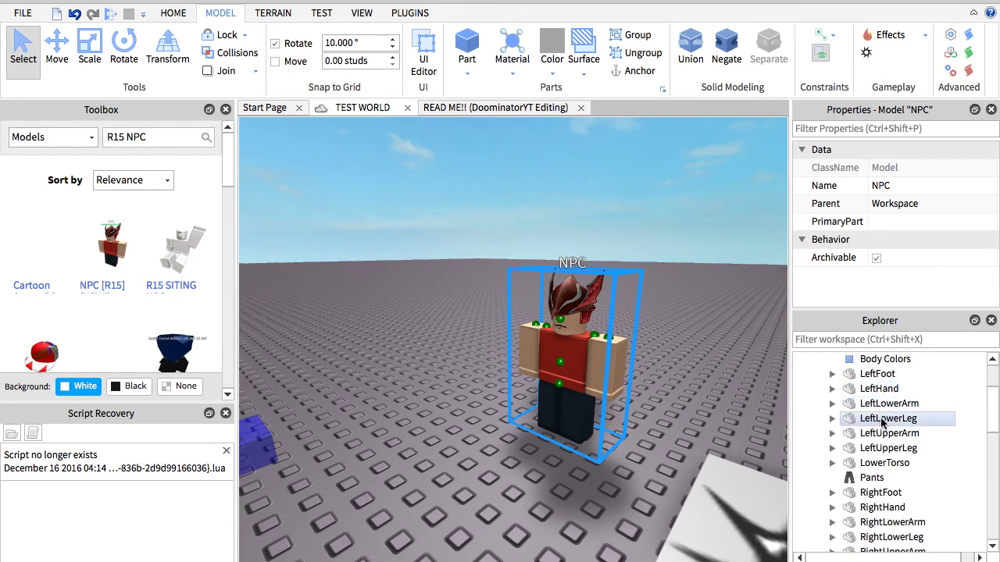
scroll(891, 467, up, 3)
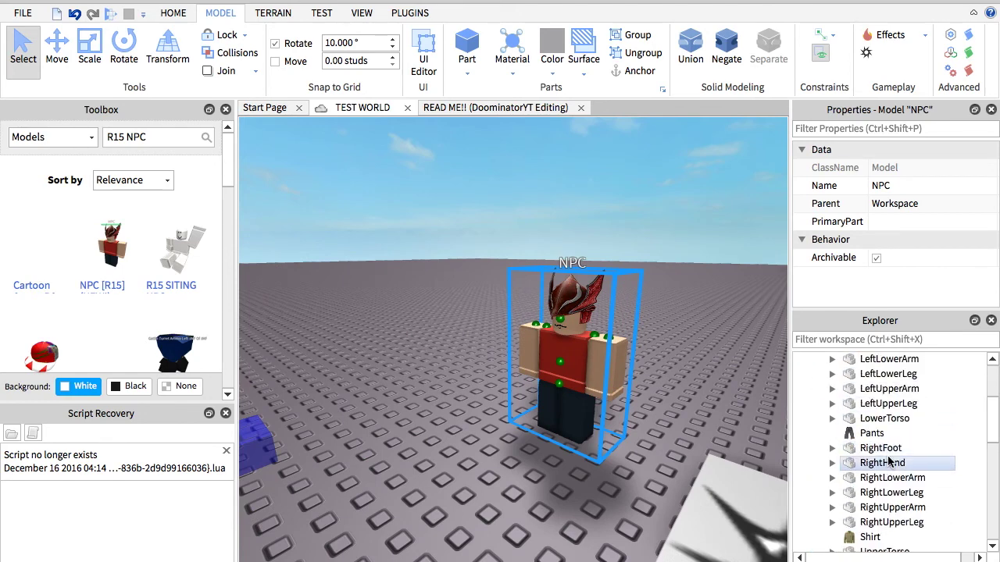
click(891, 507)
click(639, 345)
key(d)
right_drag(639, 346, 656, 331)
key(w)
click(656, 331)
key(s)
key(w)
right_drag(644, 367, 645, 369)
scroll(644, 367, down, 6)
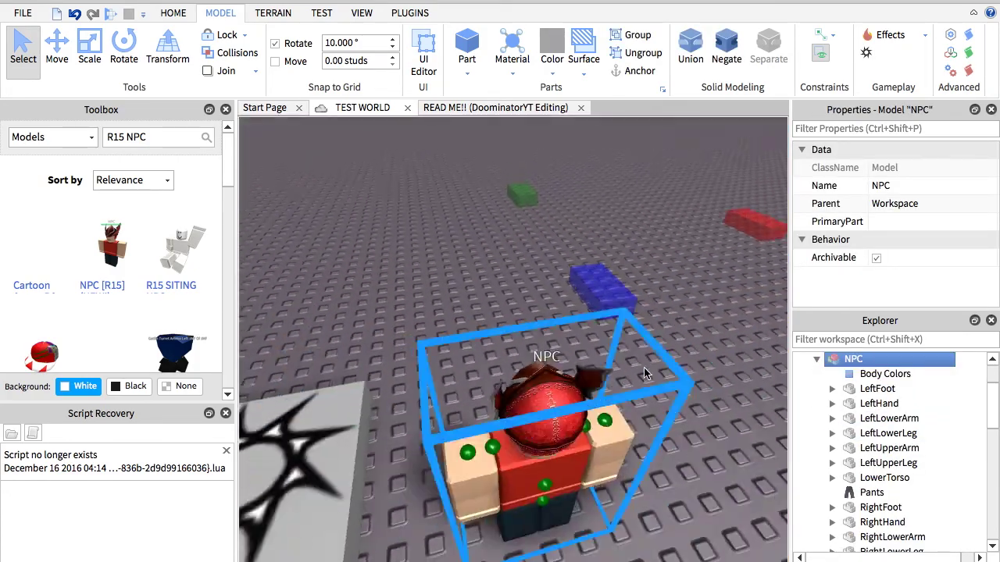
scroll(644, 367, up, 4)
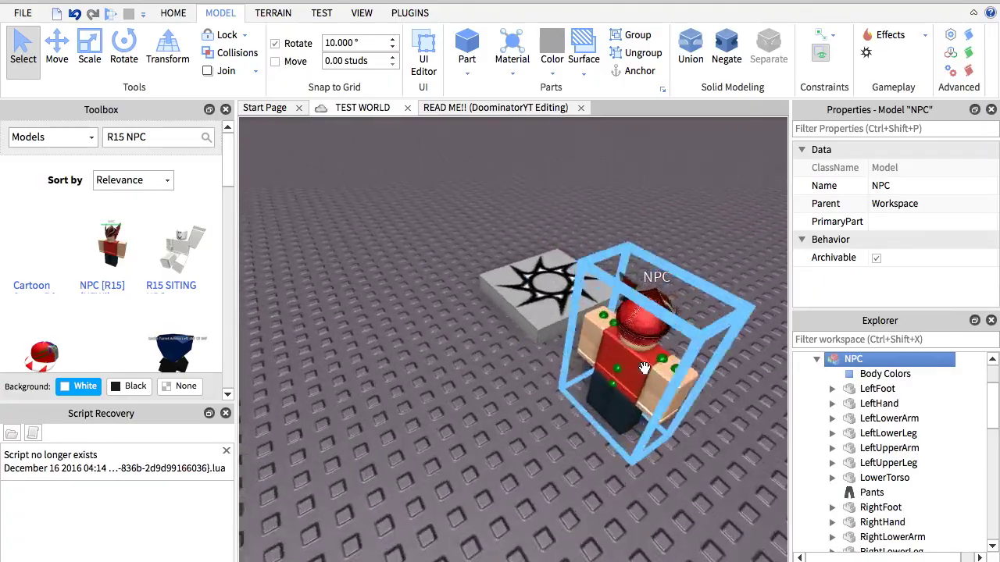
scroll(644, 367, up, 3)
right_drag(645, 367, 649, 369)
scroll(644, 367, down, 3)
key(a)
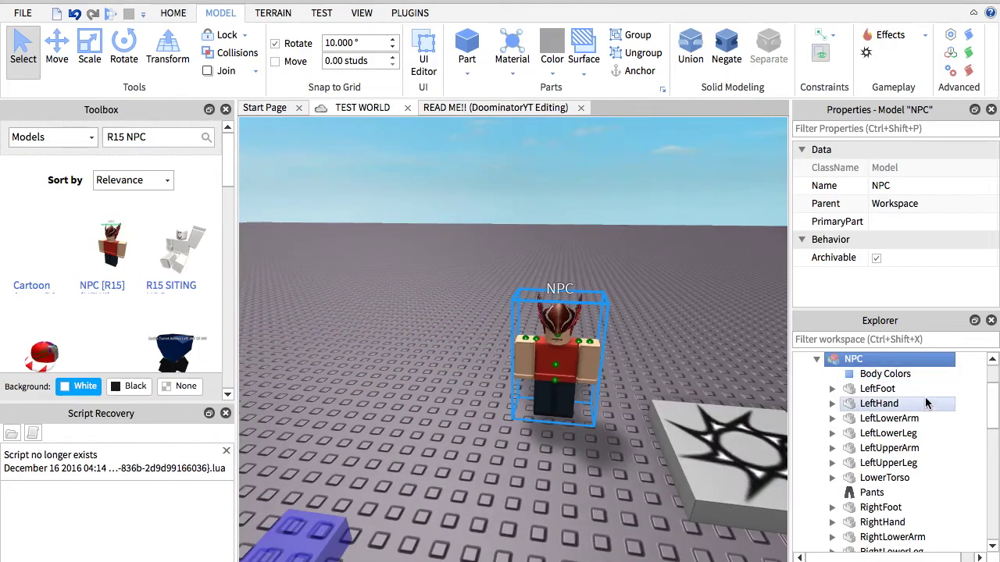
key(d)
key(s)
key(a)
click(907, 392)
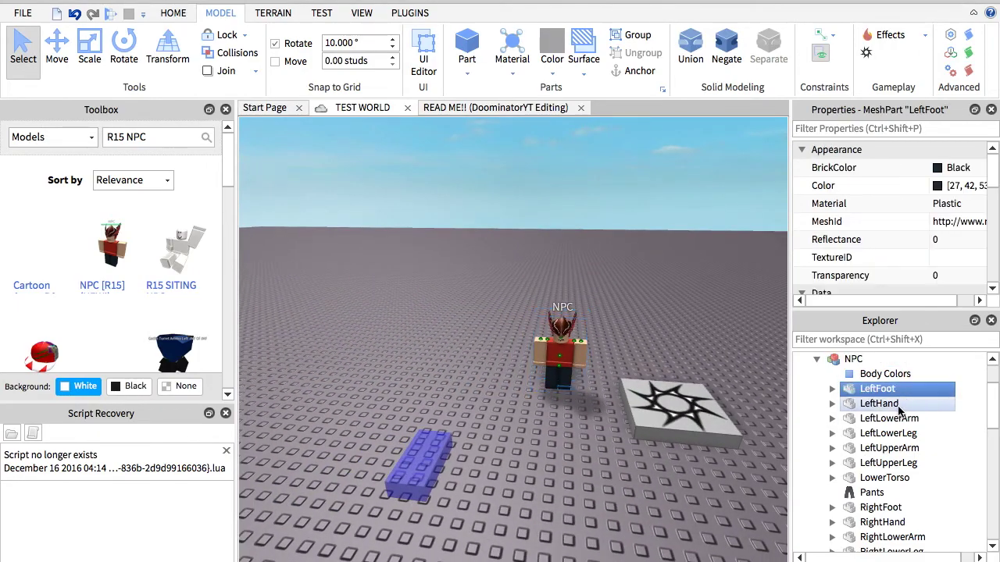
Ungroup the Animated NPC Pack (R15) model in the Workspace.
right_drag(614, 279, 565, 265)
key(d)
click(599, 275)
key(d)
right_drag(610, 319, 785, 375)
key(s)
scroll(865, 418, up, 3)
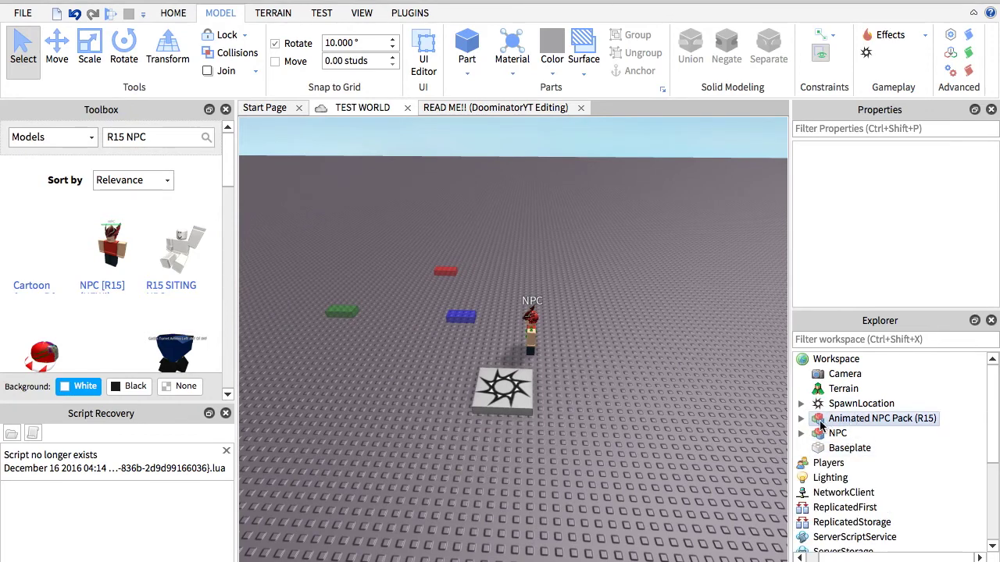
click(820, 422)
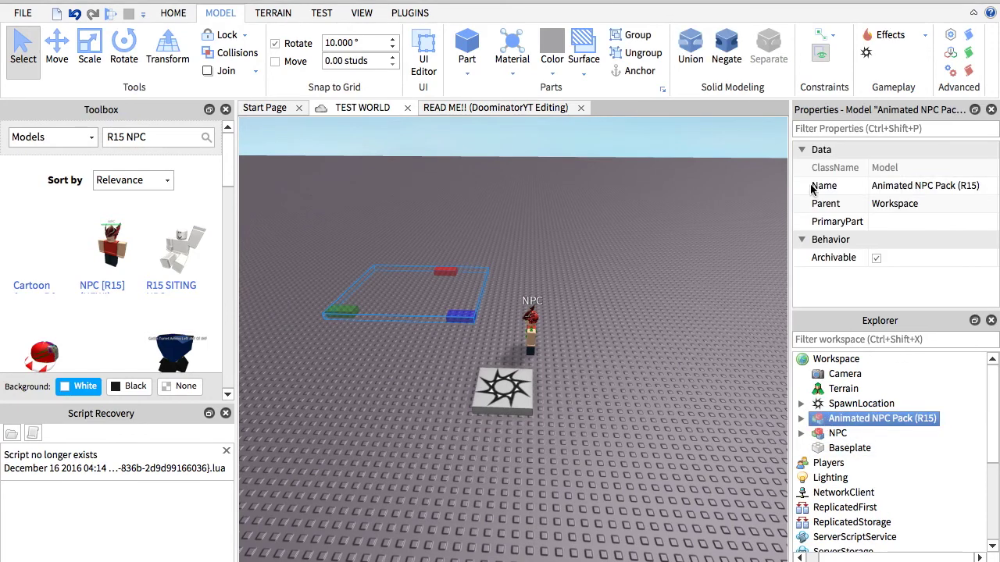
click(618, 58)
Move the Put In NPC script into the NPC model and close the script's editor.
click(860, 389)
click(858, 418)
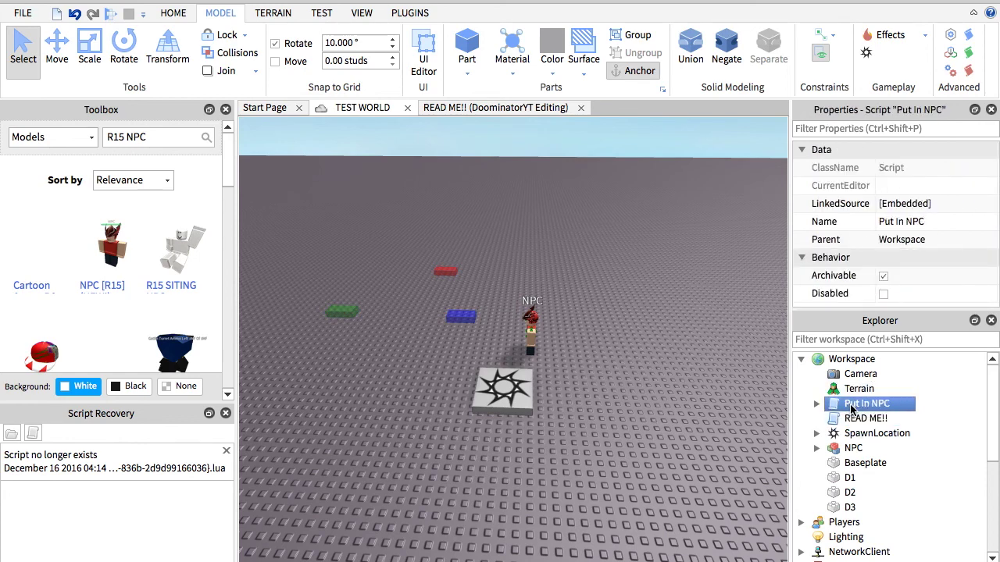
double_click(852, 409)
drag(852, 409, 883, 450)
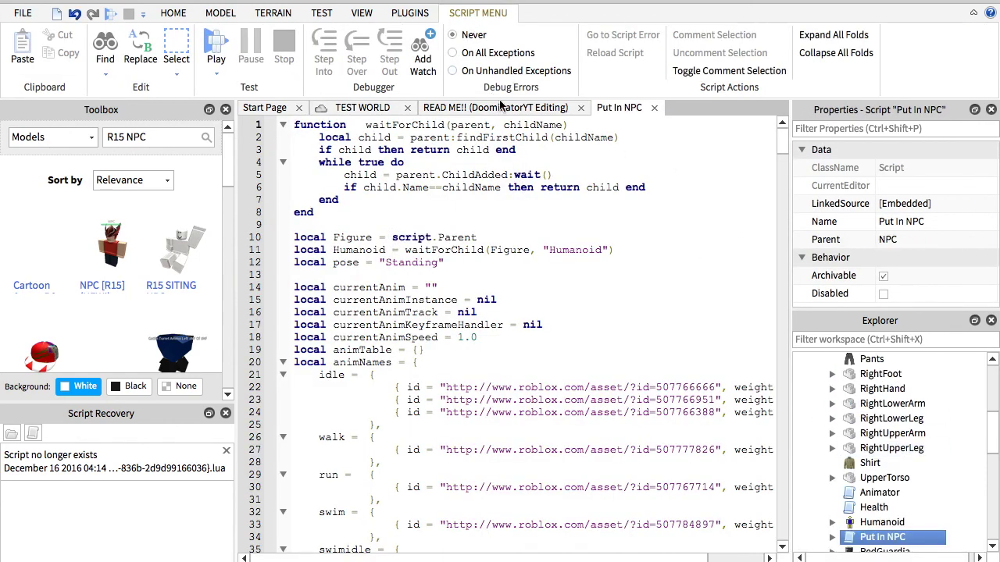
click(653, 108)
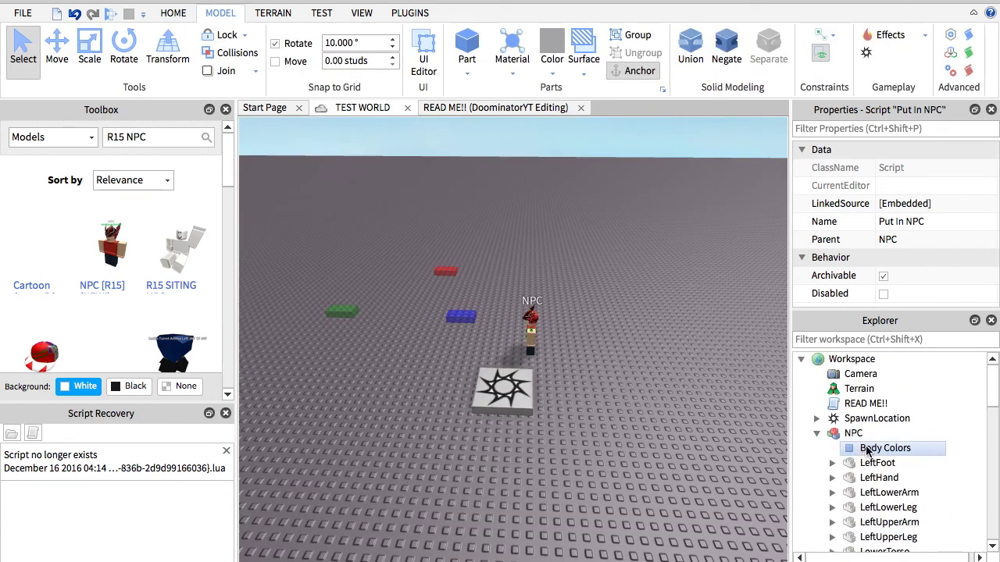
Edit the model name after script.Parent on line 10 of the READ ME!! script and return to the TEST WORLD view.
click(452, 113)
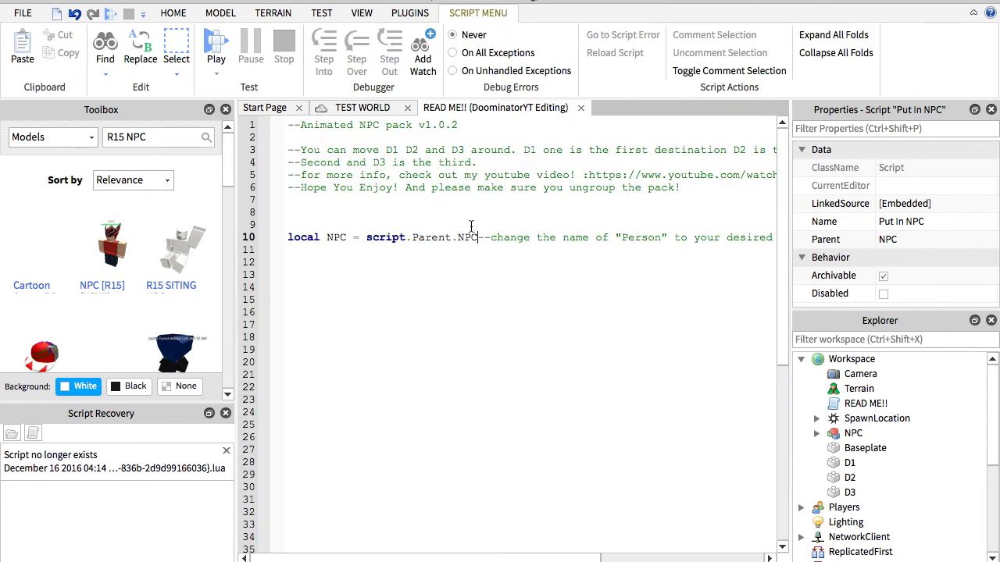
key(BackSpace)
key(BackSpace)
click(356, 107)
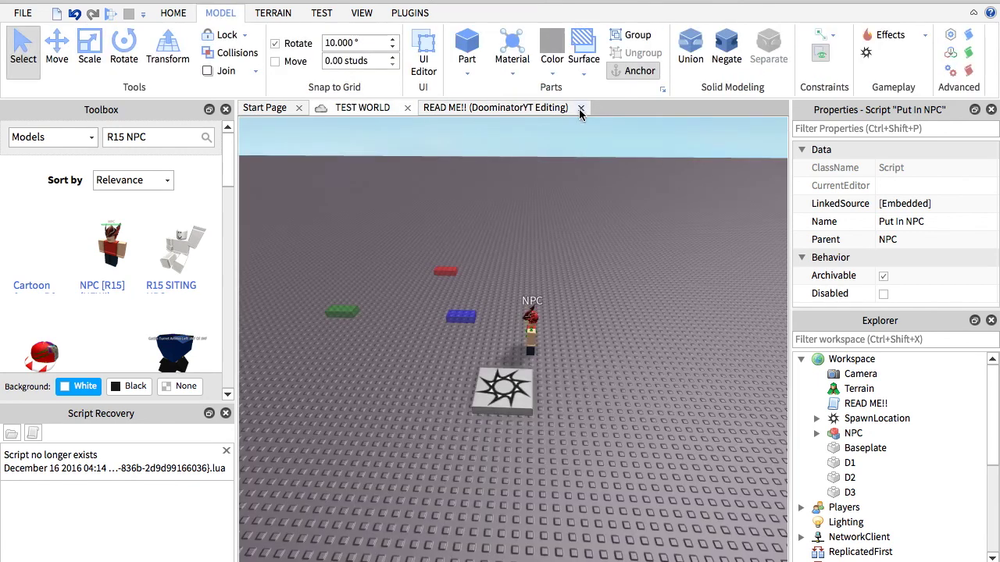
Playtest the place to check how the NPC moves between the coloured destination blocks, and stop the test.
click(853, 433)
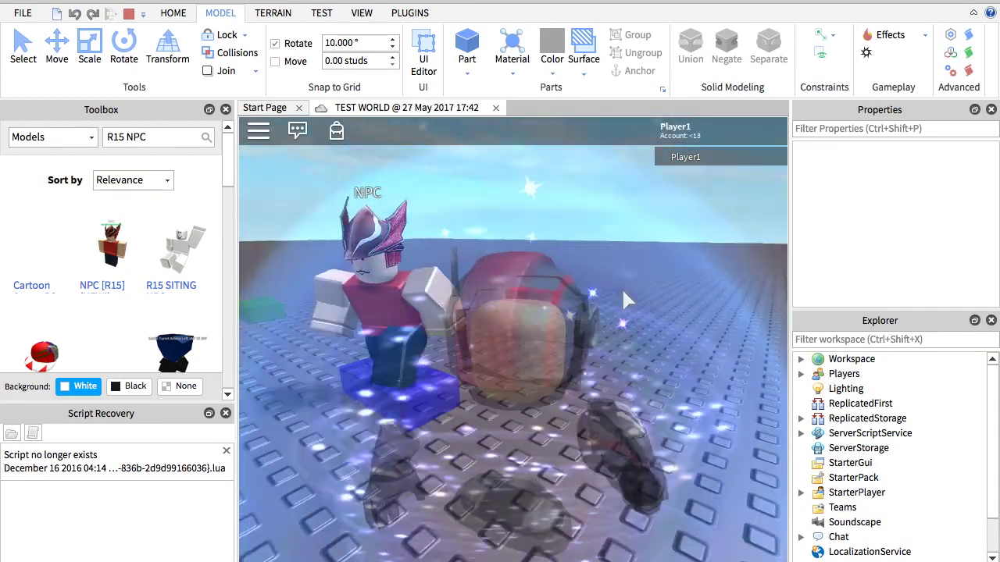
scroll(622, 292, down, 10)
right_drag(623, 291, 623, 292)
scroll(622, 292, up, 5)
key(d)
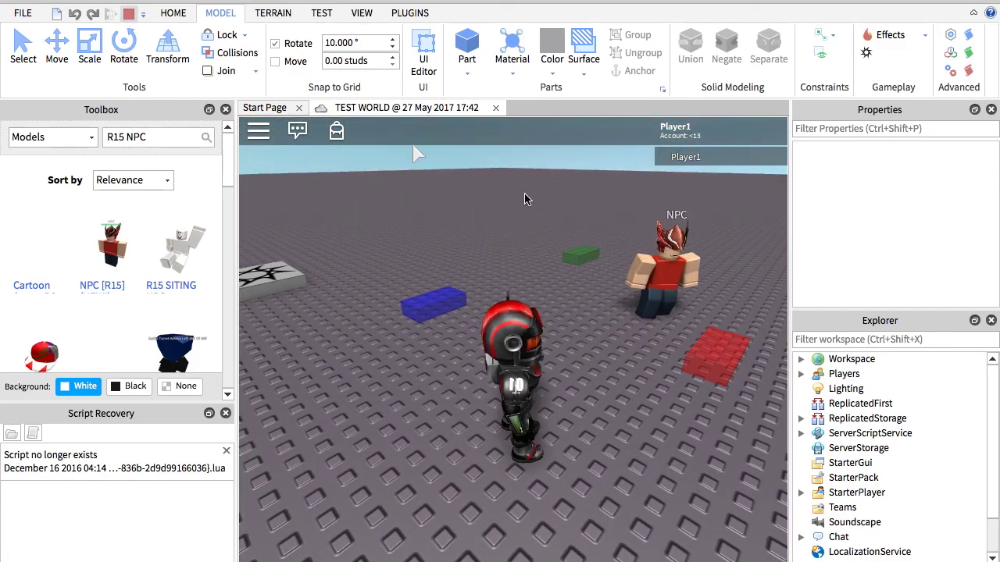
key(shift+F5)
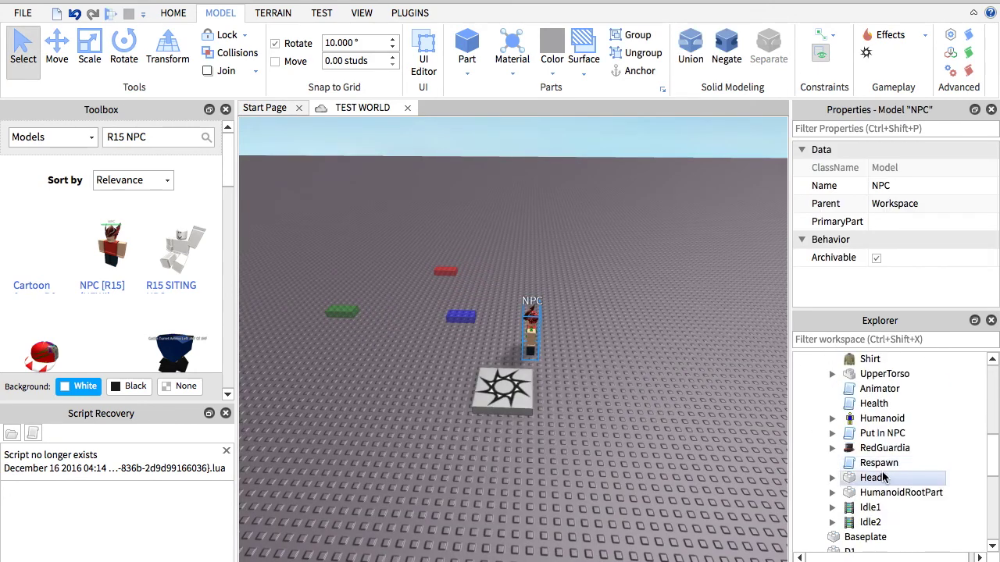
Delete the Idle1 and Idle2 objects from the NPC model.
key(Delete)
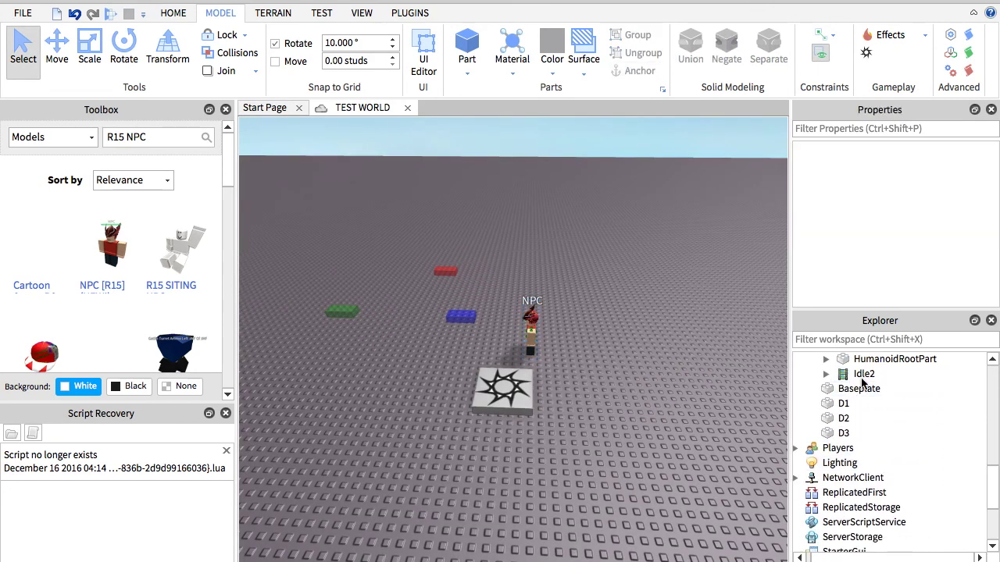
click(862, 381)
key(Delete)
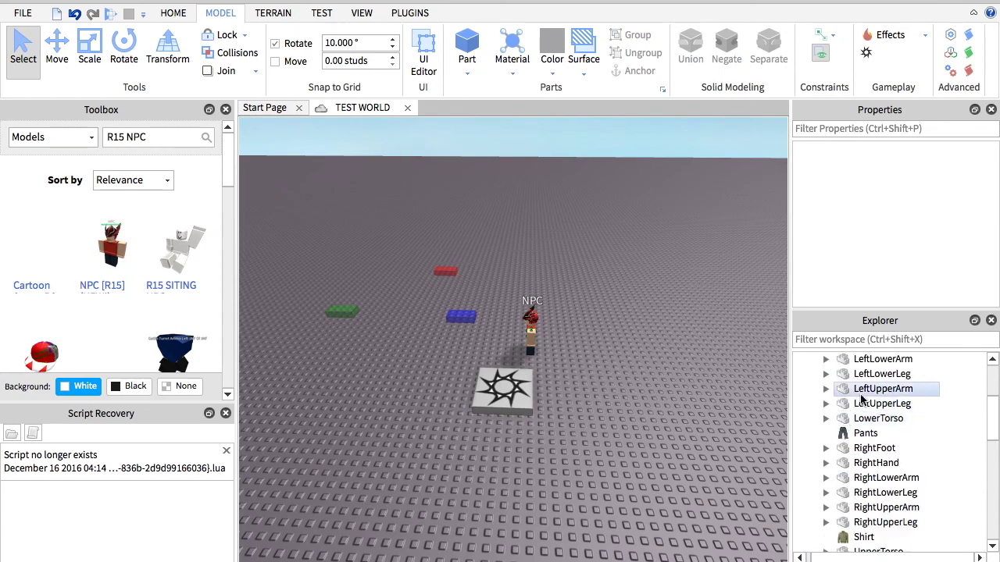
scroll(861, 399, up, 3)
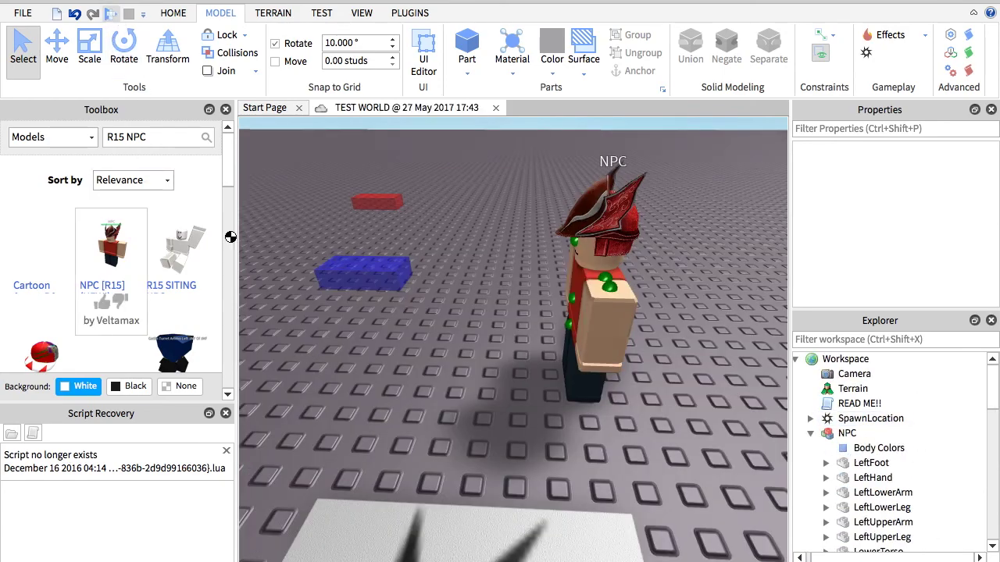
Playtest the place again and follow the NPC with the player character to check its animation and route between the destination blocks.
key(F5)
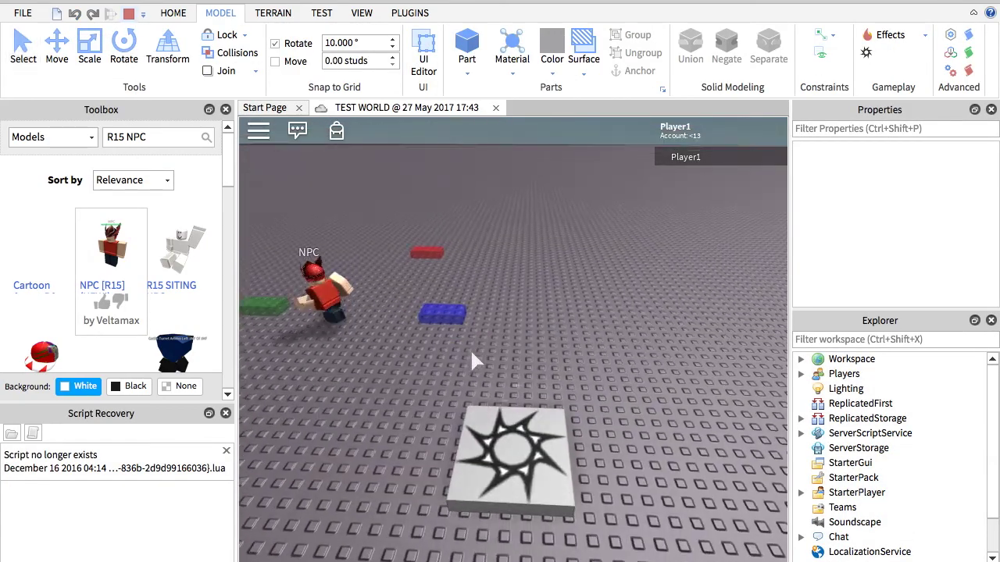
key(w)
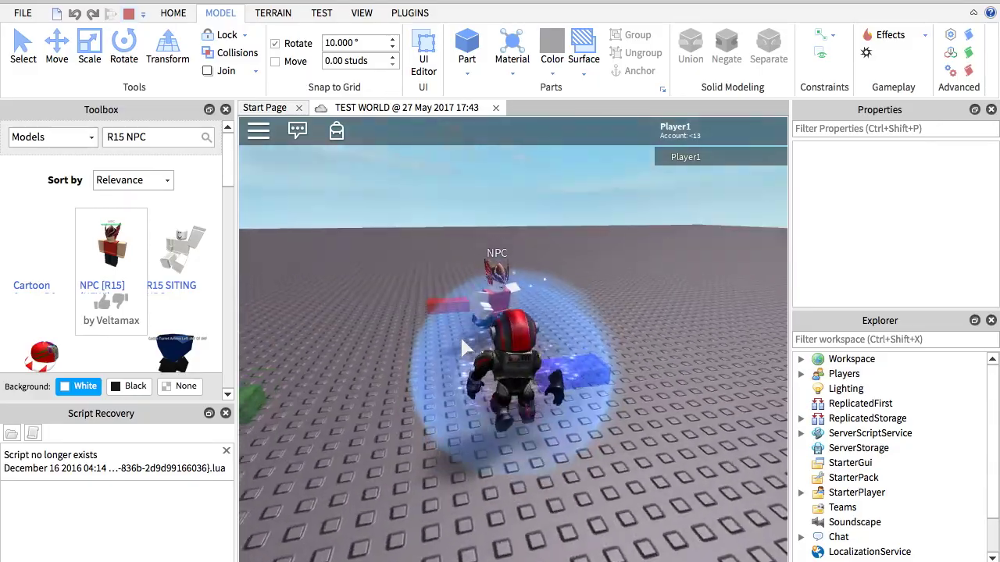
key(s)
right_drag(461, 339, 461, 339)
key(a)
key(s)
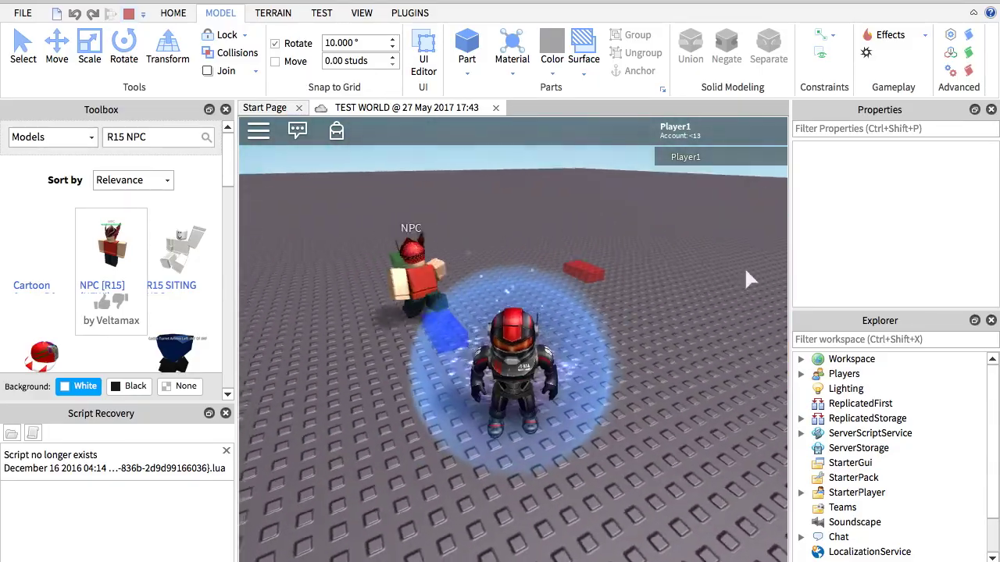
right_drag(745, 270, 745, 271)
key(s)
key(w)
key(d)
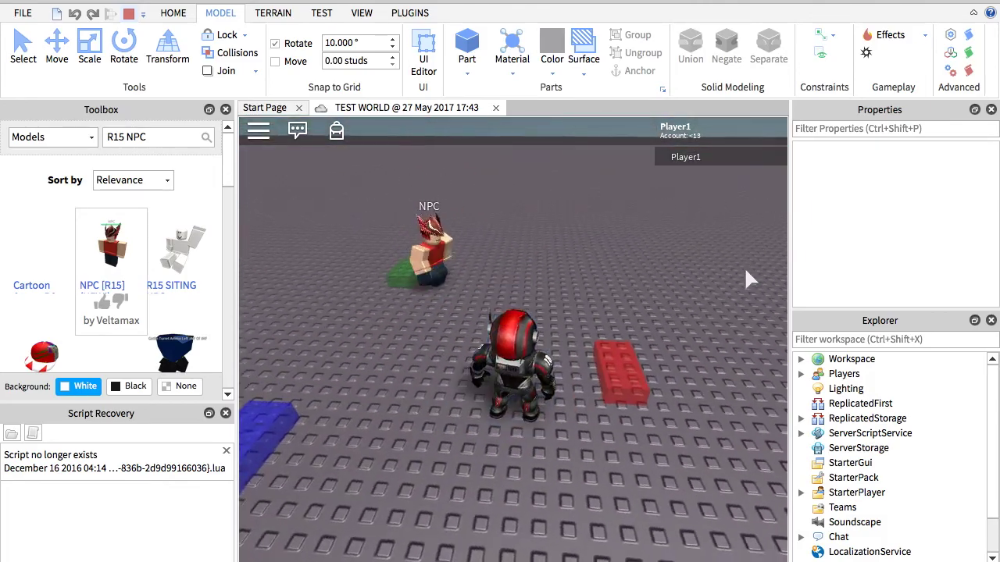
key(s)
key(w)
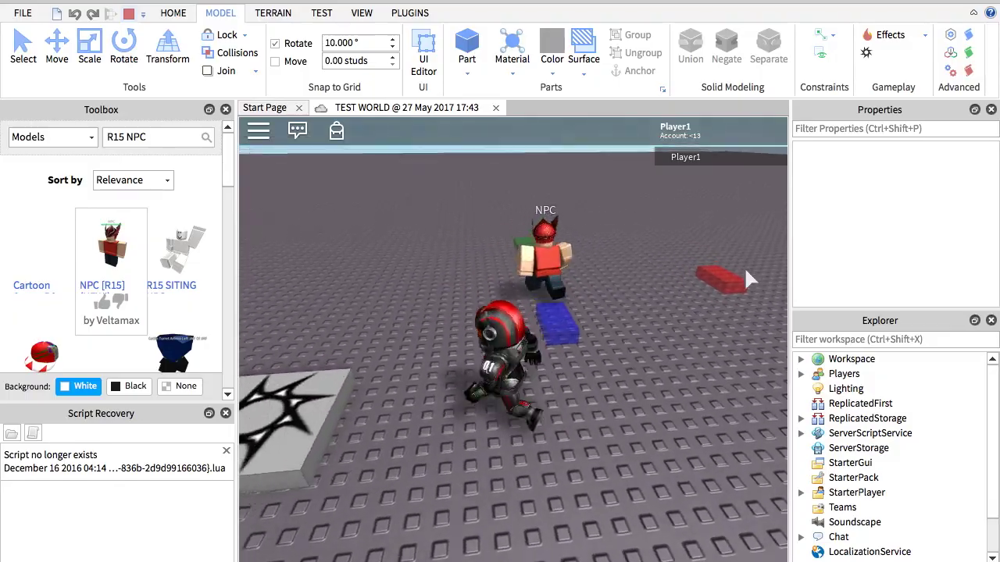
right_drag(745, 270, 747, 270)
key(a)
key(w)
key(d)
key(w)
key(s)
key(a)
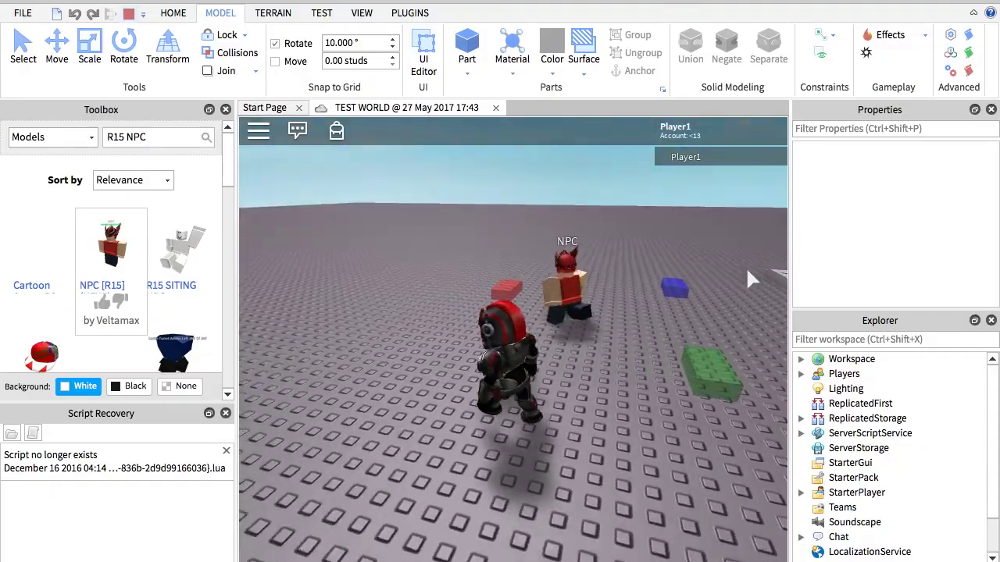
key(w)
key(d)
key(s)
key(a)
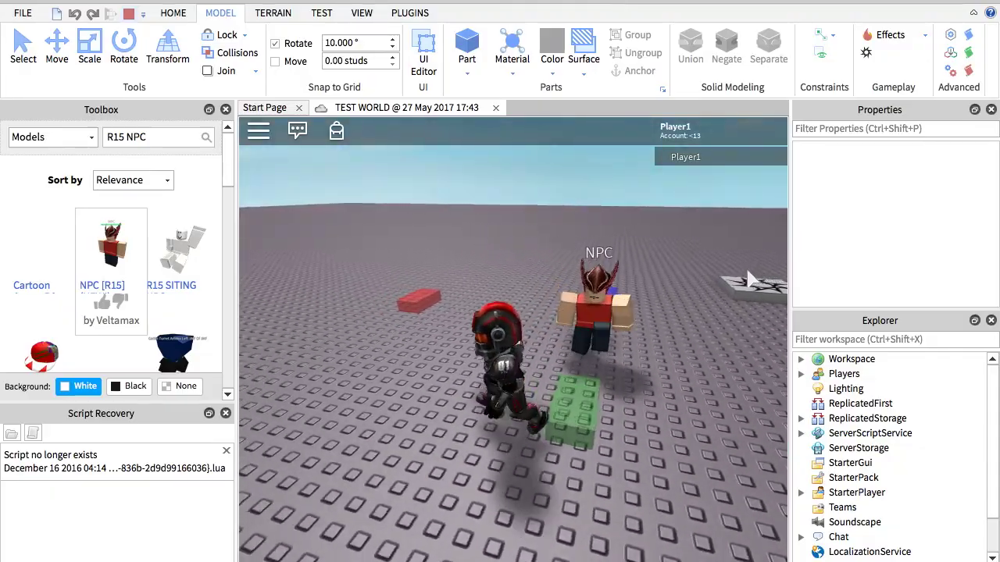
key(w)
right_drag(748, 271, 696, 266)
key(s)
key(space)
key(w)
key(d)
key(w)
key(s)
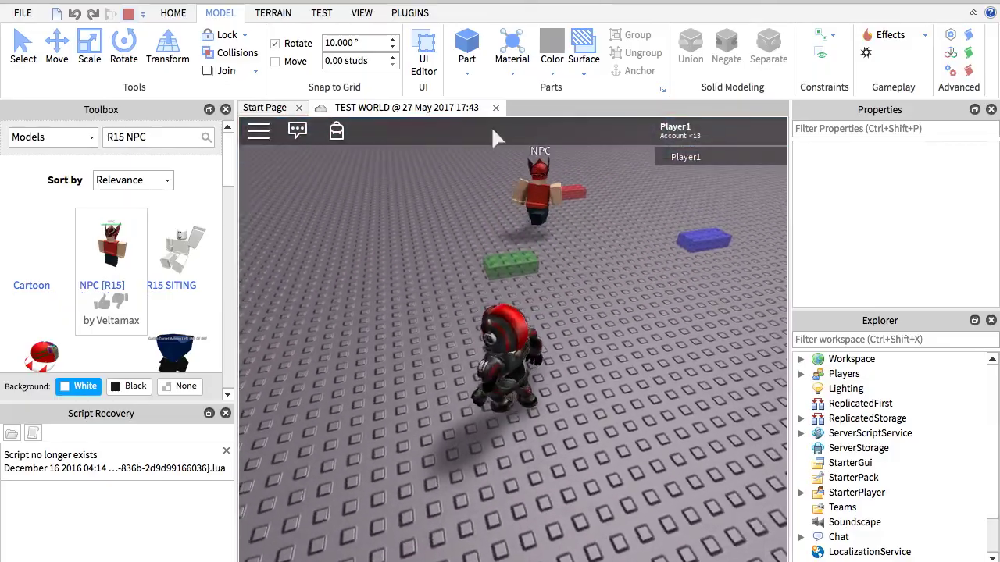
Stop the test and spread the destination blocks, moving the blue one beside the spawn location and green block D1 far from the others.
click(129, 13)
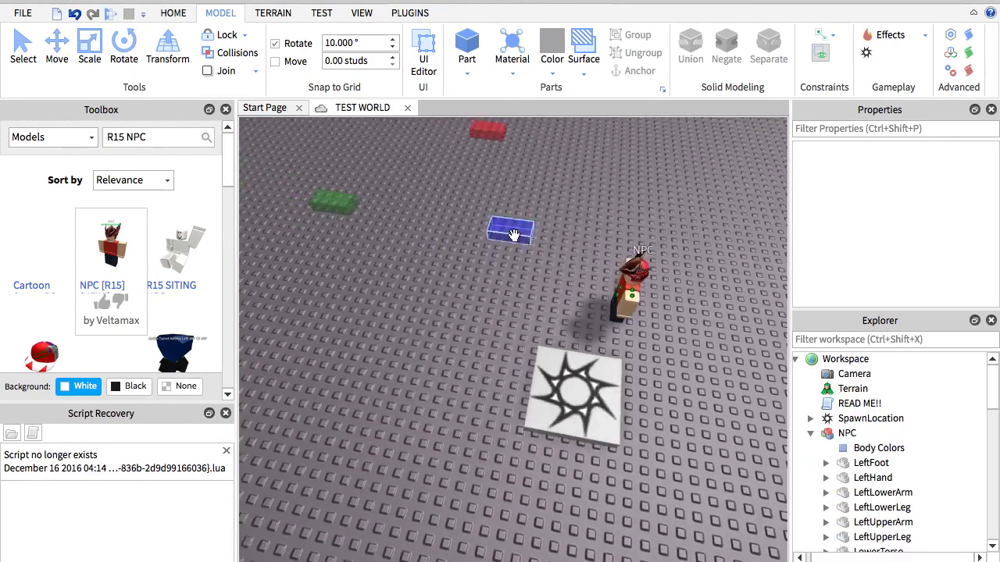
drag(516, 246, 445, 406)
scroll(445, 402, down, 3)
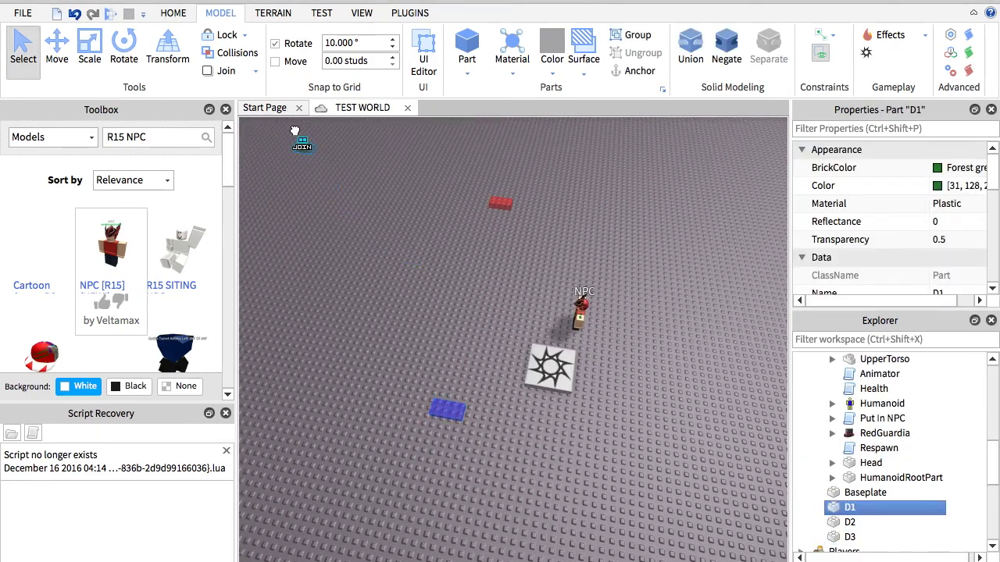
Playtest the place with the spread-out blocks and watch from above how the NPC walks between them.
click(111, 14)
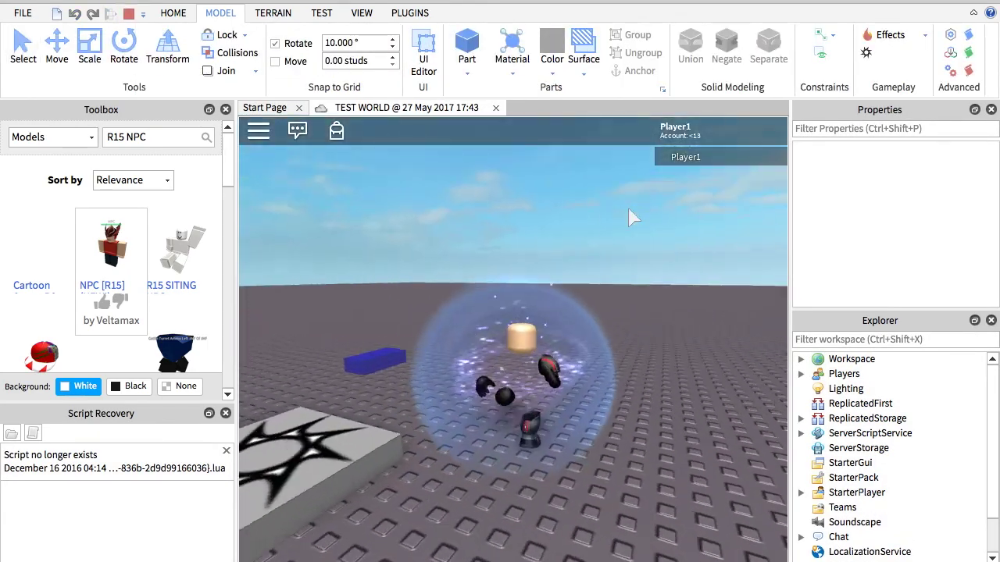
scroll(628, 209, down, 3)
key(a)
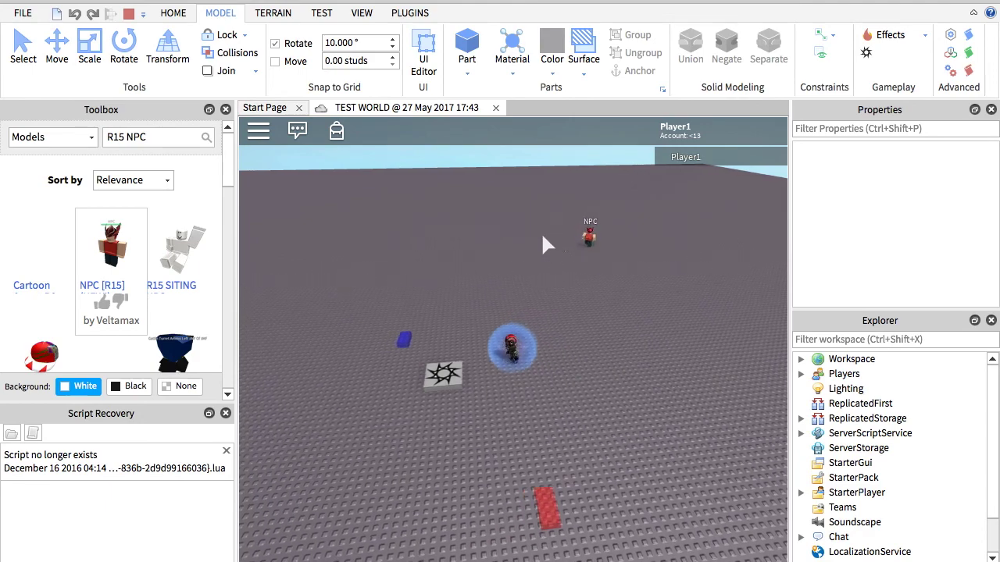
key(s)
key(a)
key(w)
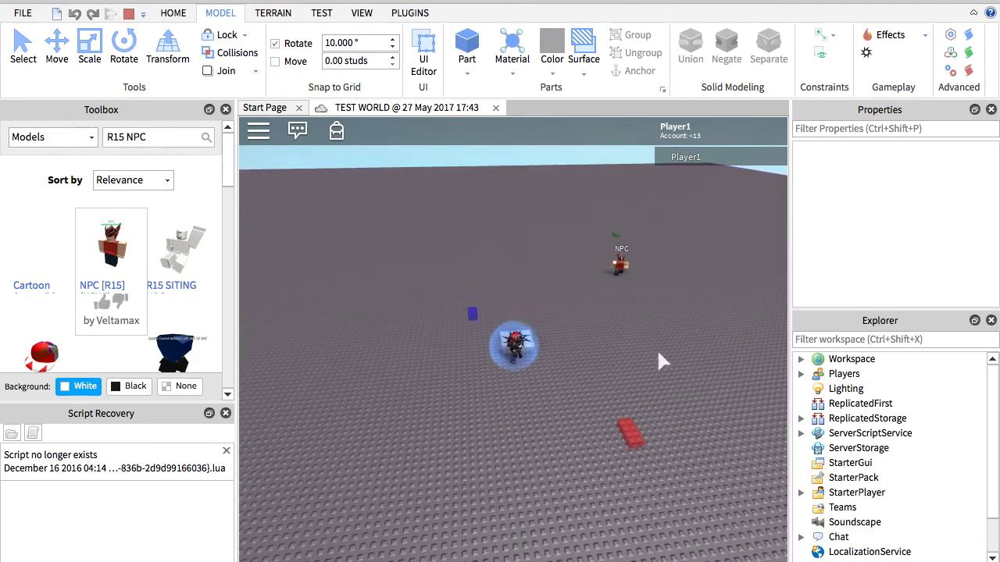
key(s)
key(d)
key(s)
right_drag(614, 355, 595, 414)
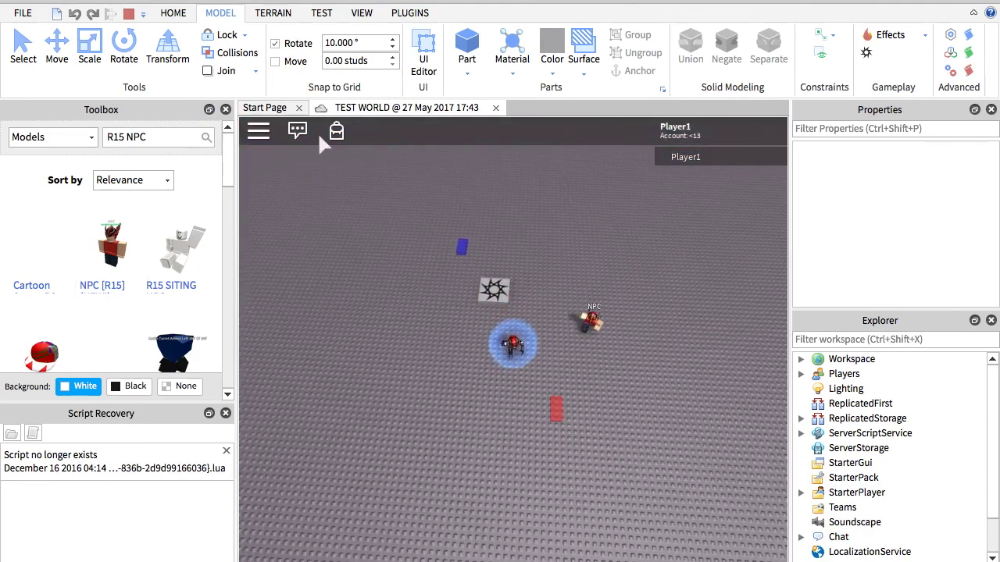
right_drag(556, 357, 550, 336)
key(w)
key(d)
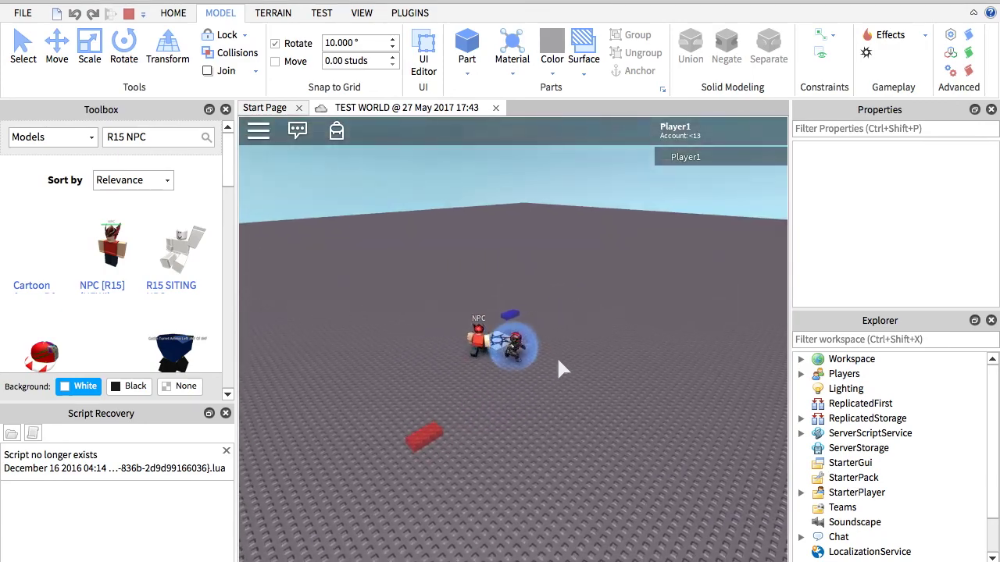
Run and jump with the player character around the spawn location and red block while observing the NPC's longer route between destinations.
key(s)
key(a)
key(w)
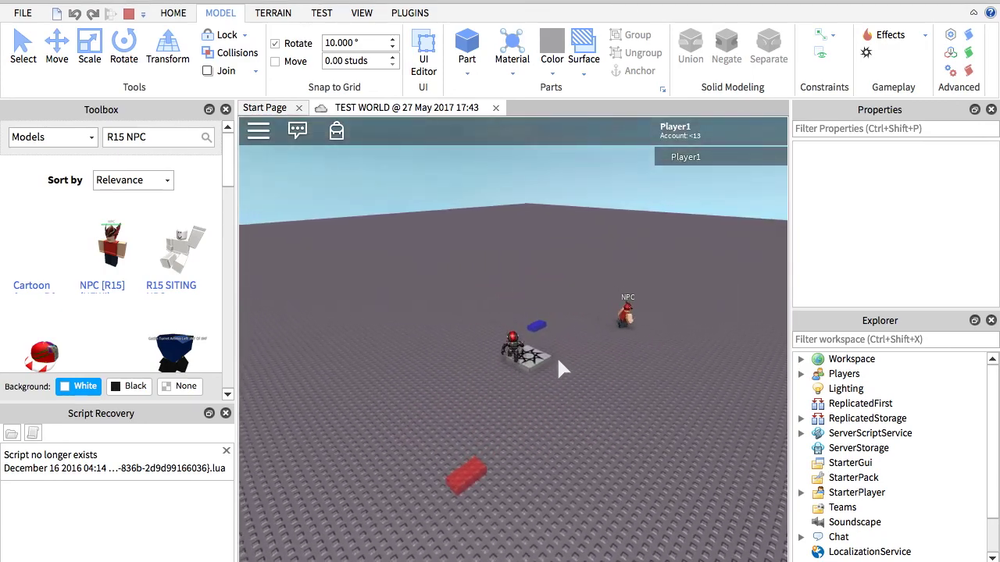
key(space)
key(d)
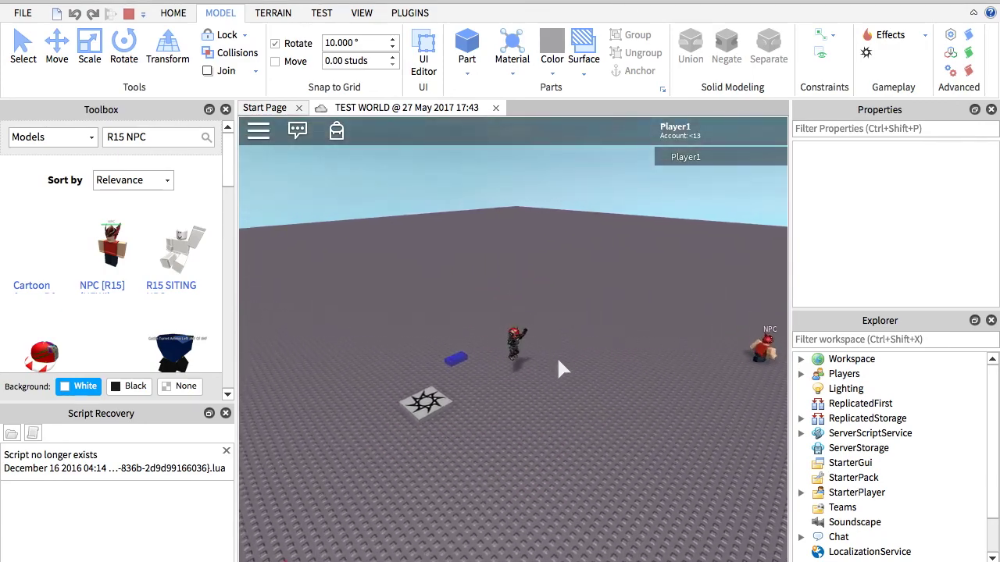
key(s)
key(a)
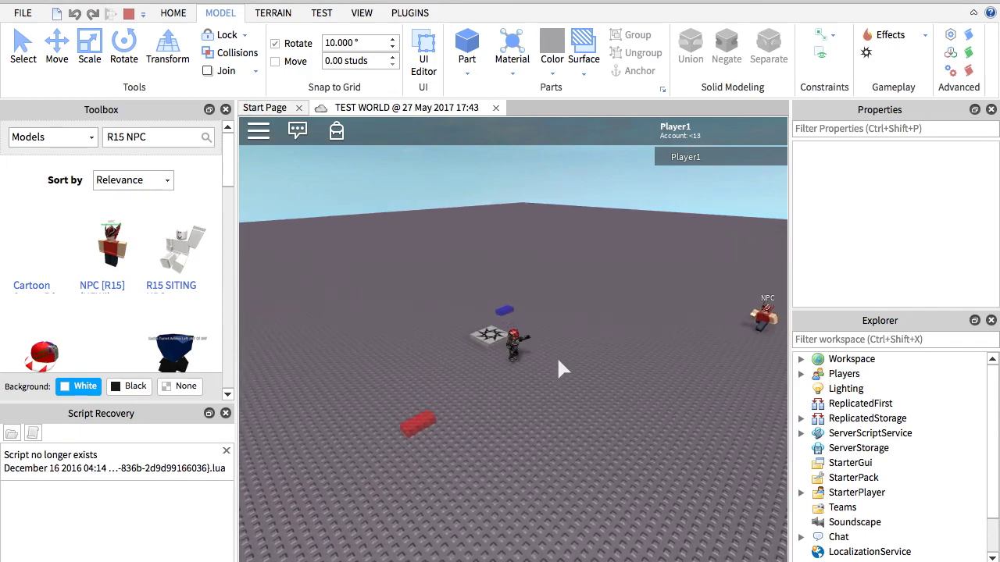
key(w)
key(space)
key(d)
key(a)
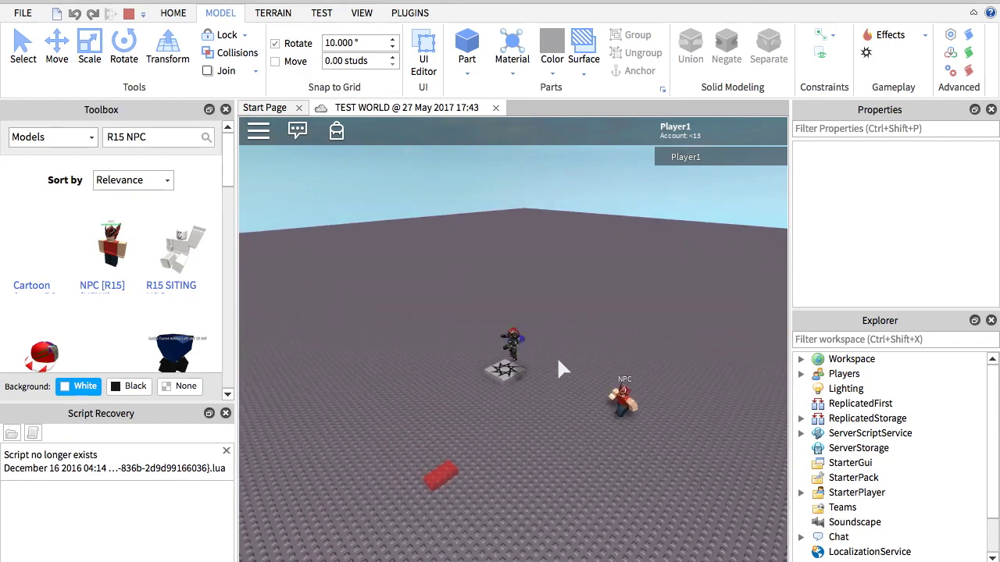
key(s)
right_drag(558, 361, 549, 364)
scroll(548, 363, up, 5)
key(d)
key(w)
right_drag(553, 373, 551, 373)
key(space)
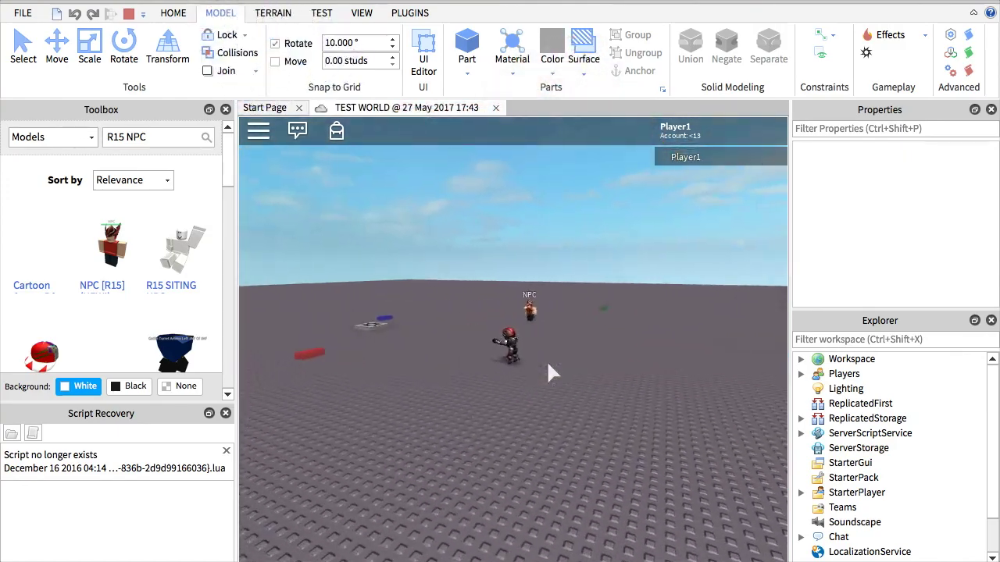
right_drag(551, 373, 551, 374)
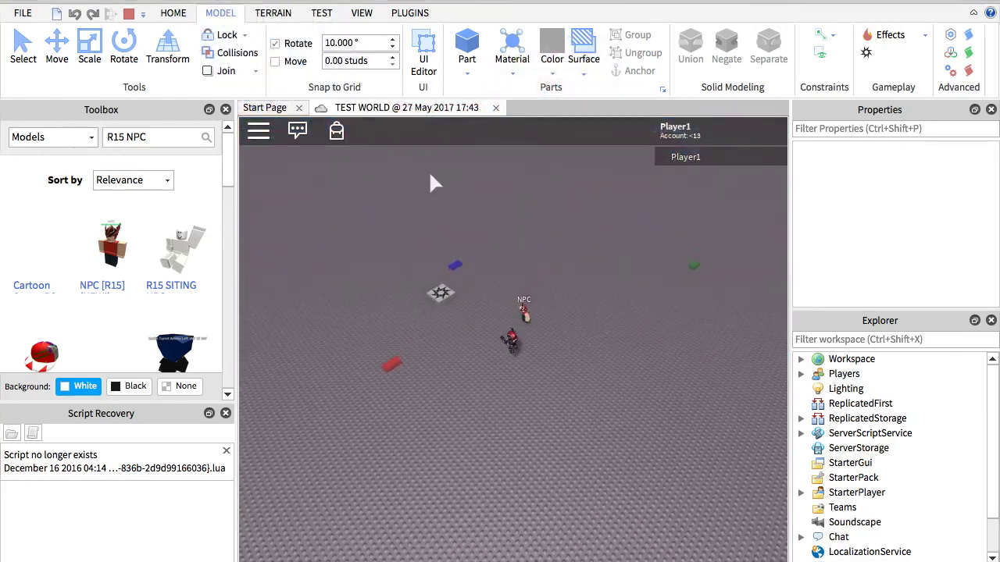